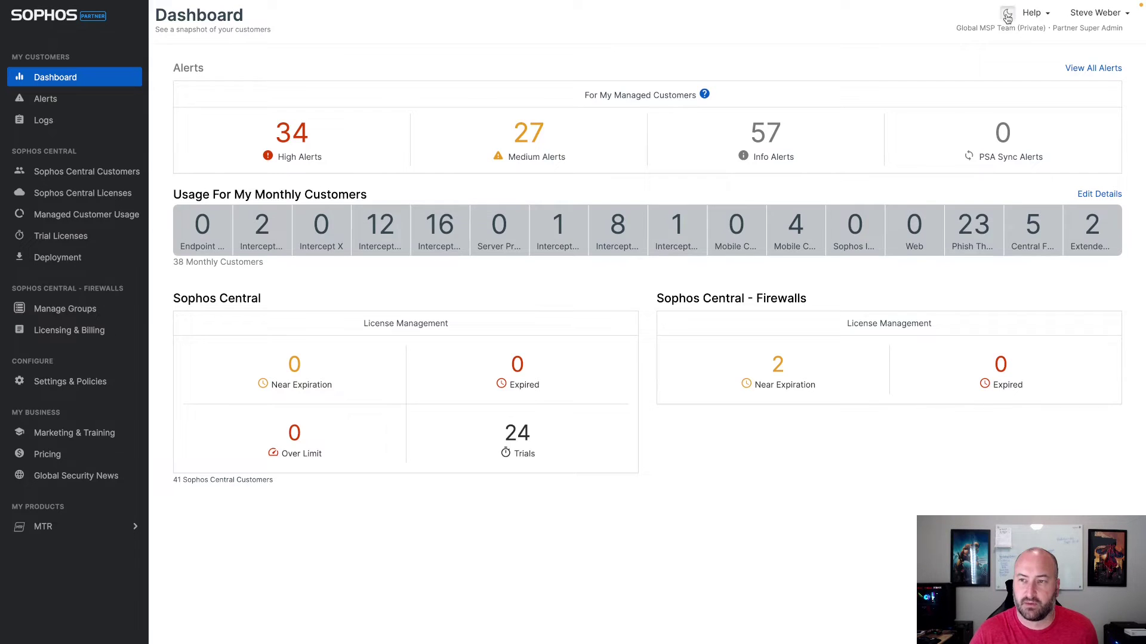
Step: Try dark mode, return to light mode, then view the 41-customer Sophos Central Customers list
click(1006, 14)
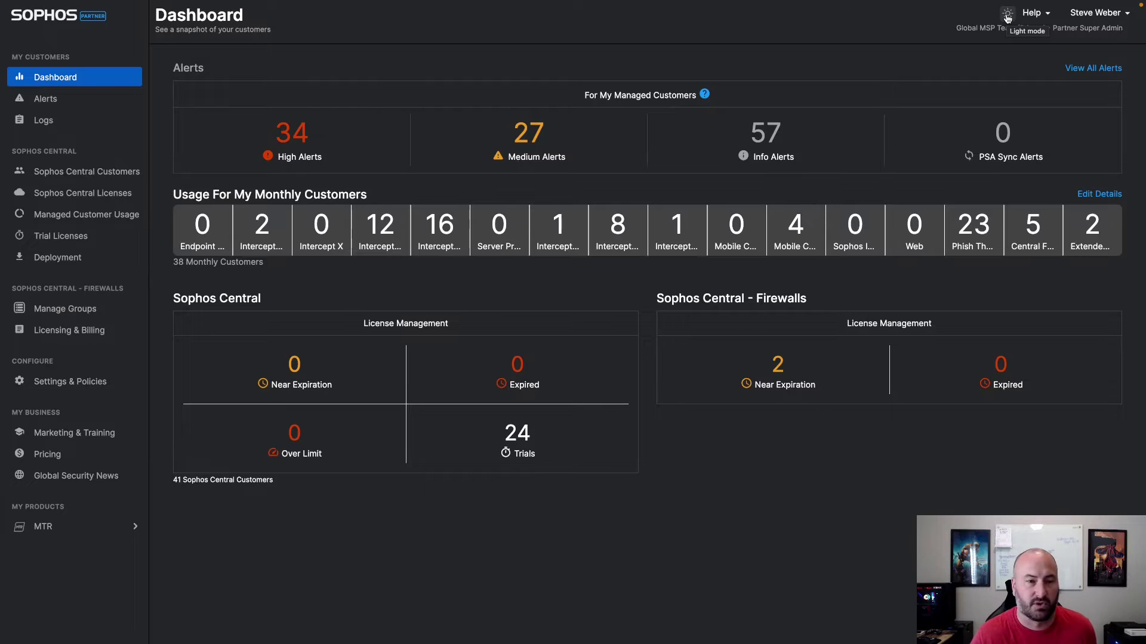
click(1008, 18)
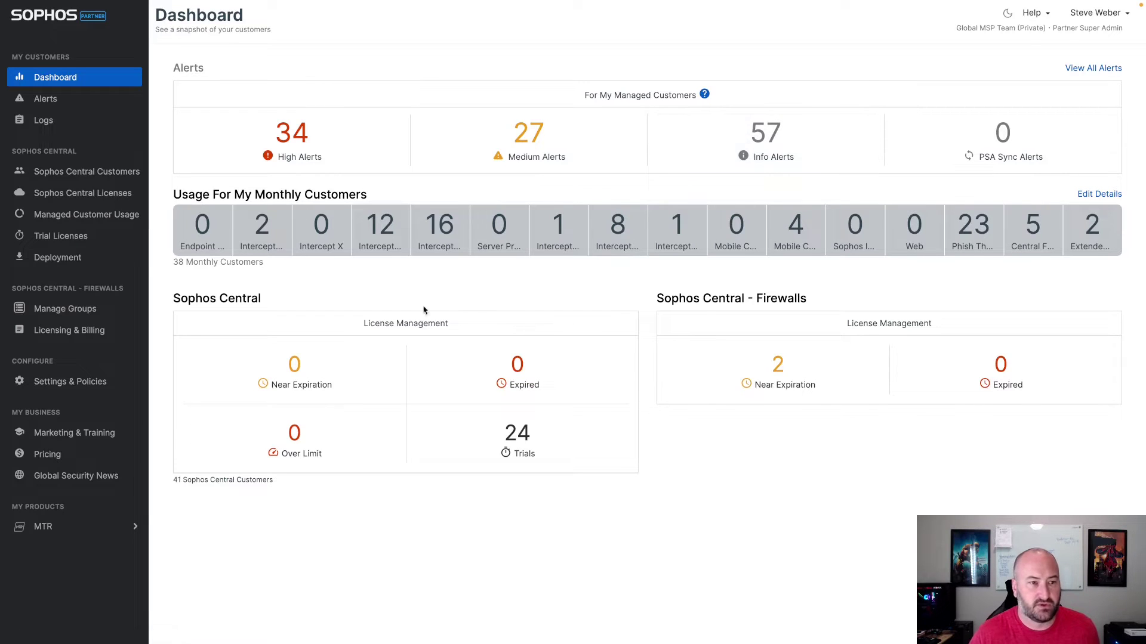
click(122, 179)
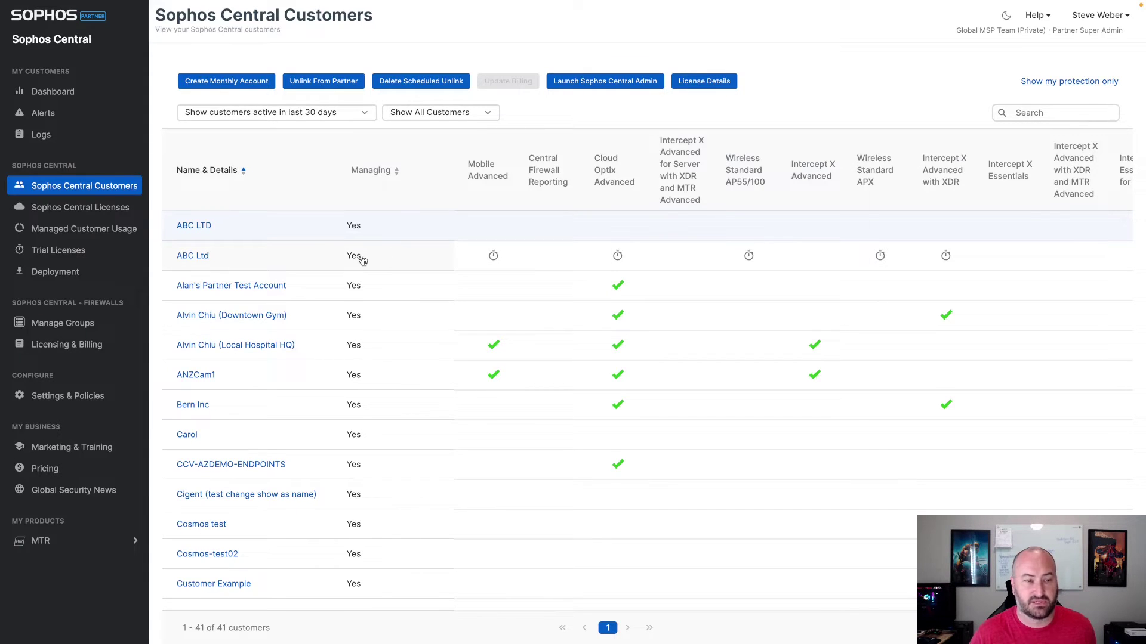
click(394, 261)
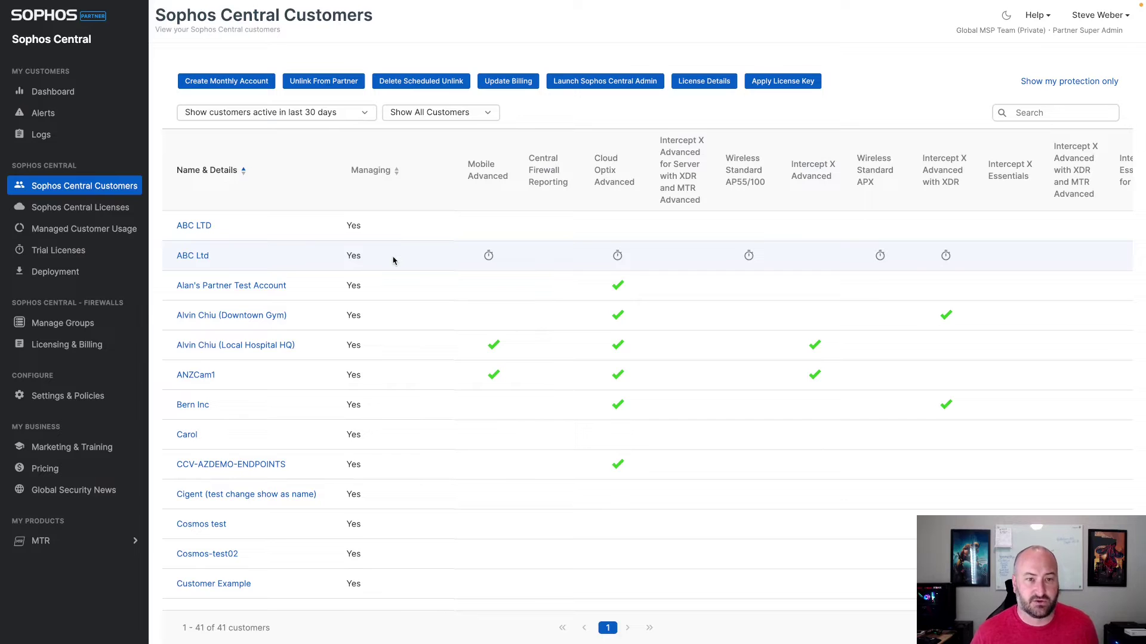
click(489, 257)
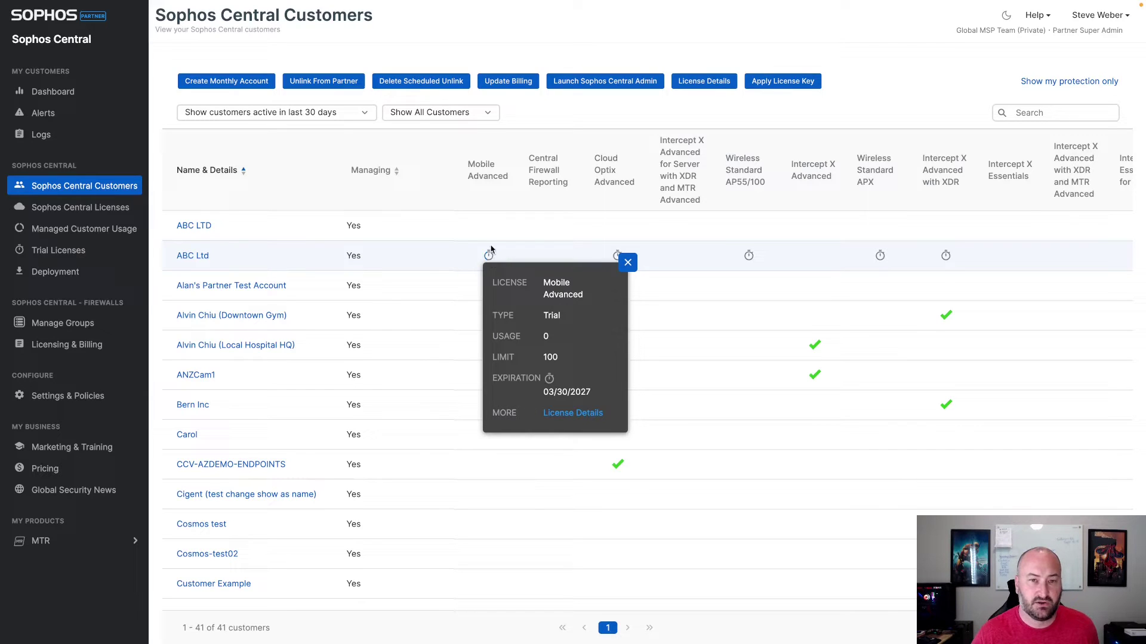
click(503, 87)
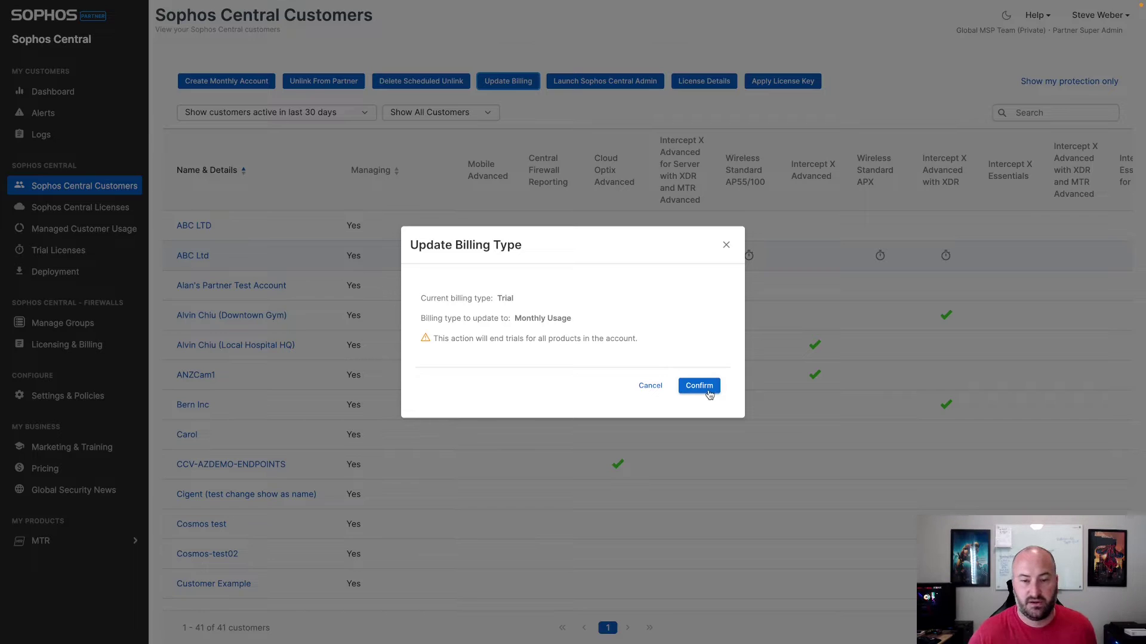
click(649, 386)
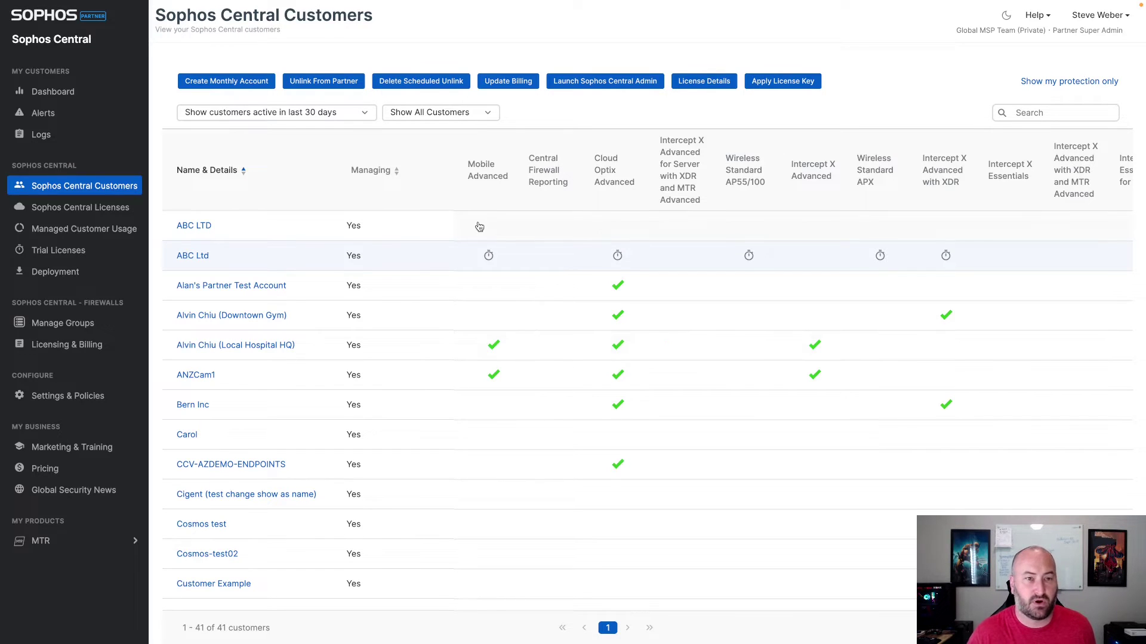
click(322, 87)
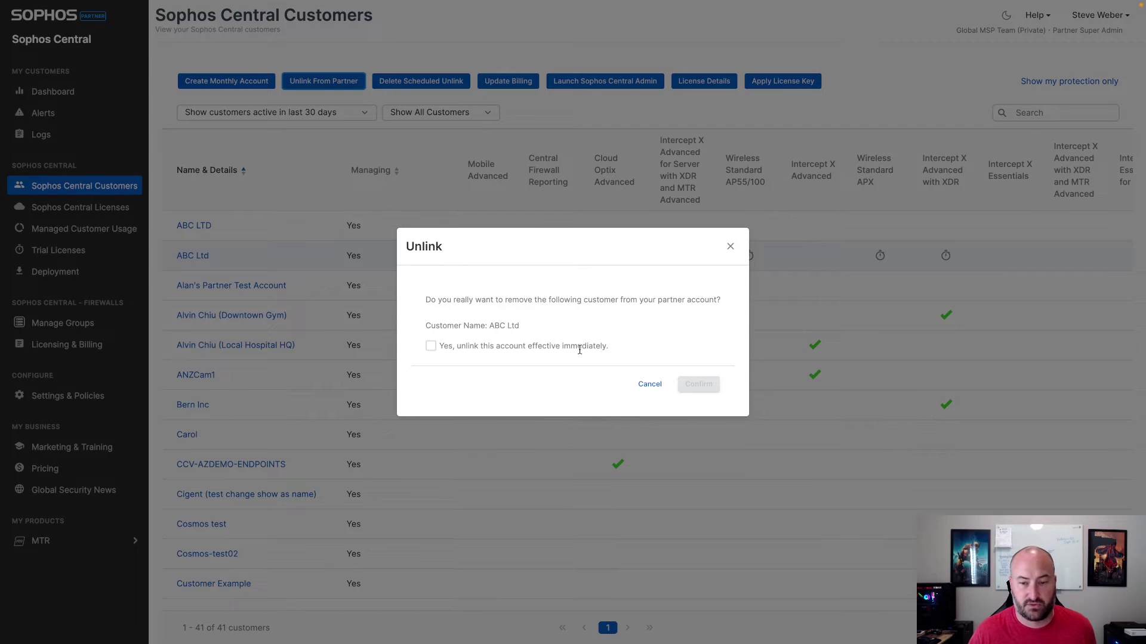
click(649, 386)
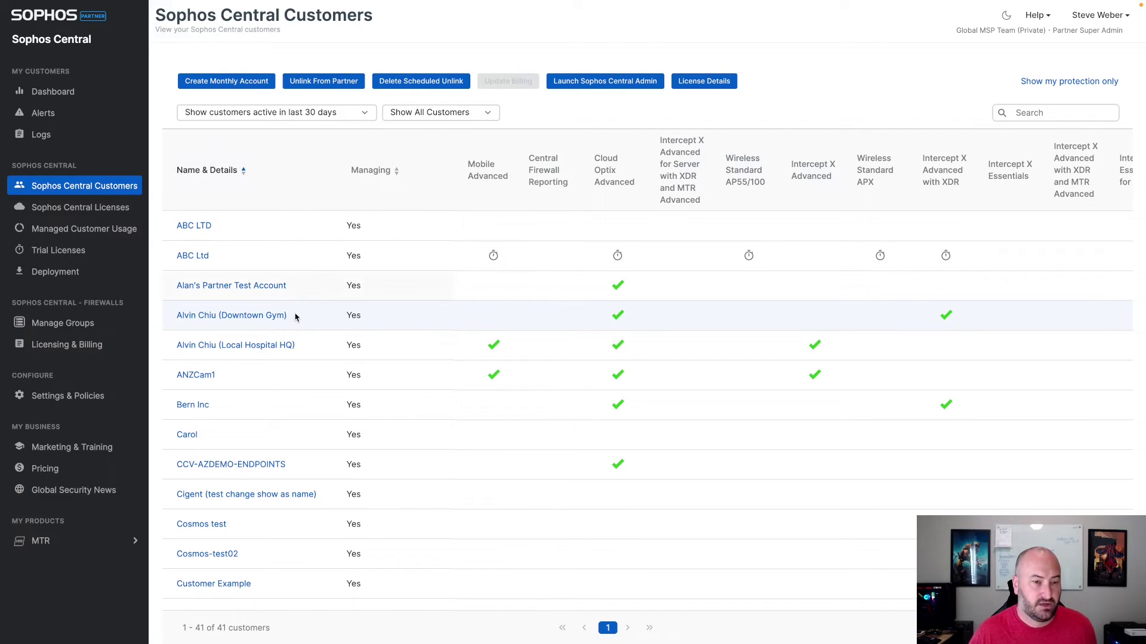
click(319, 84)
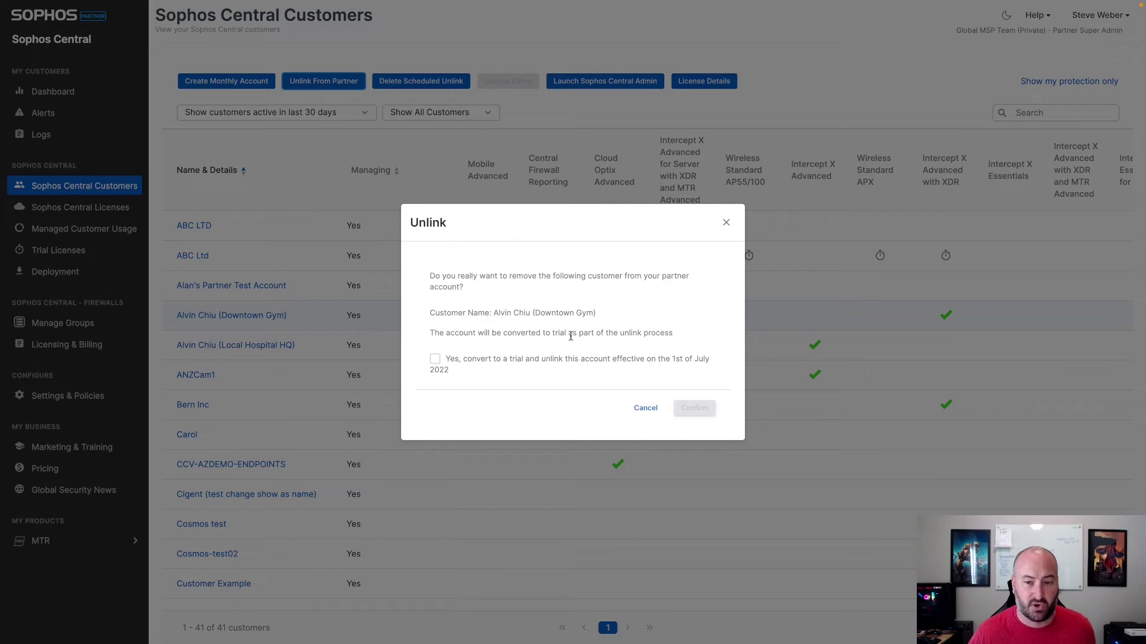
click(435, 361)
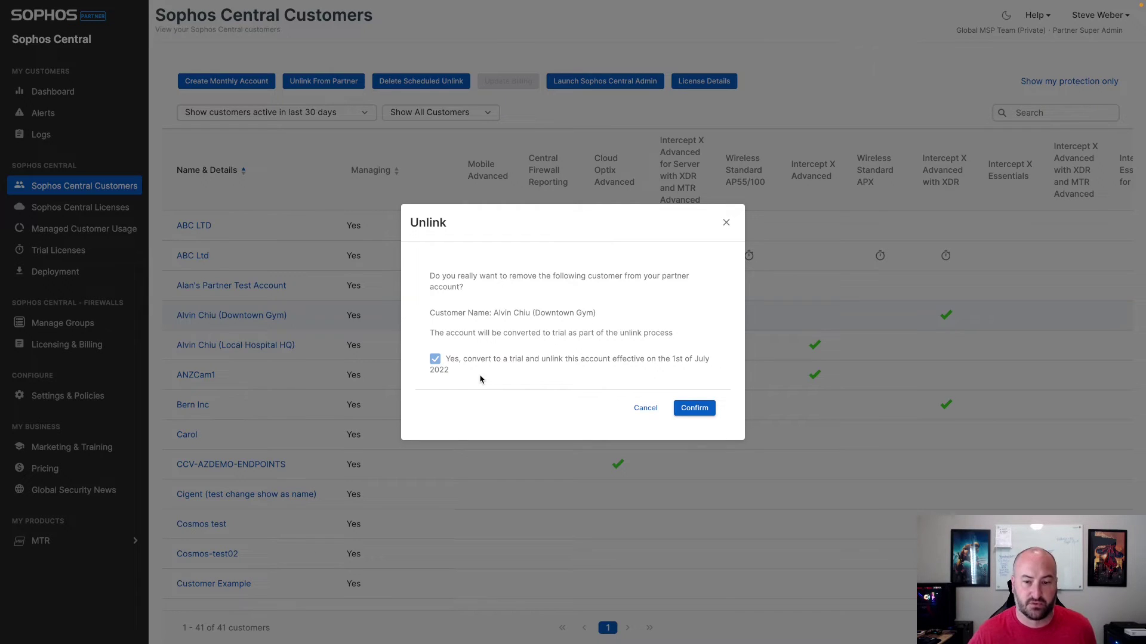
click(640, 411)
Step: Unlink MSP Demo from the partner, agreeing to convert it to a trial on 1 July 2022
scroll(385, 442, down, 1)
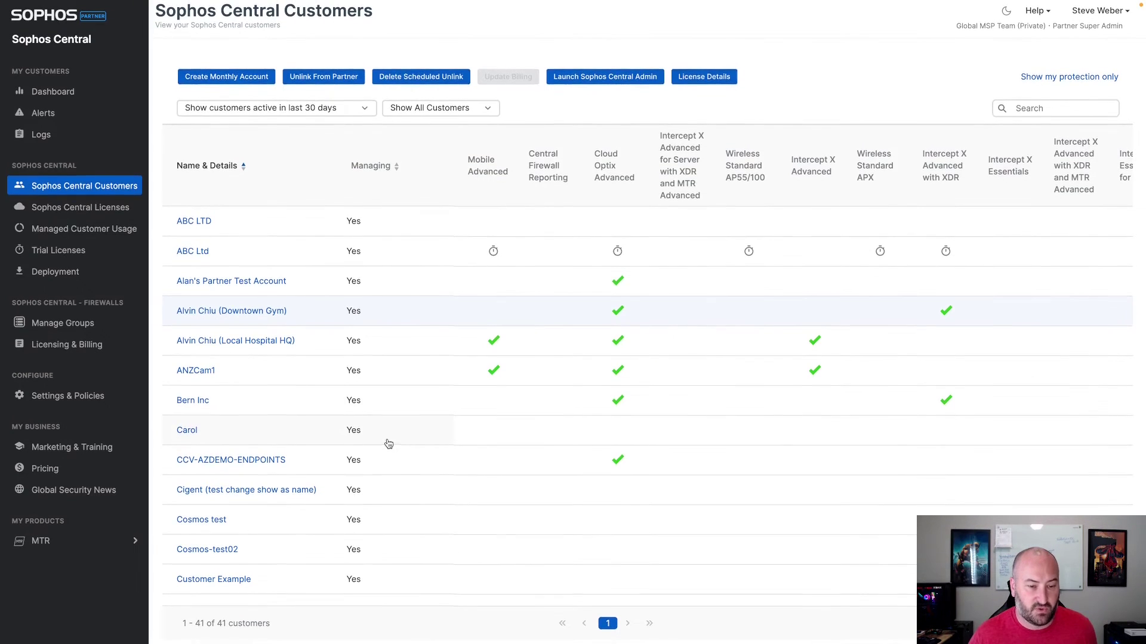
scroll(539, 424, down, 6)
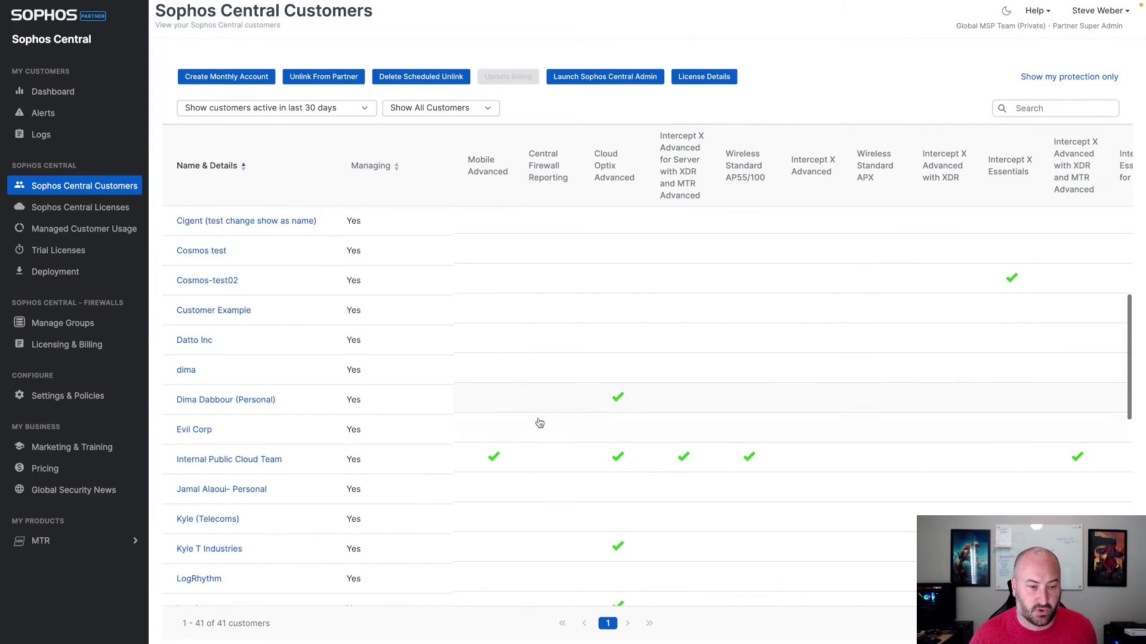
scroll(539, 423, down, 4)
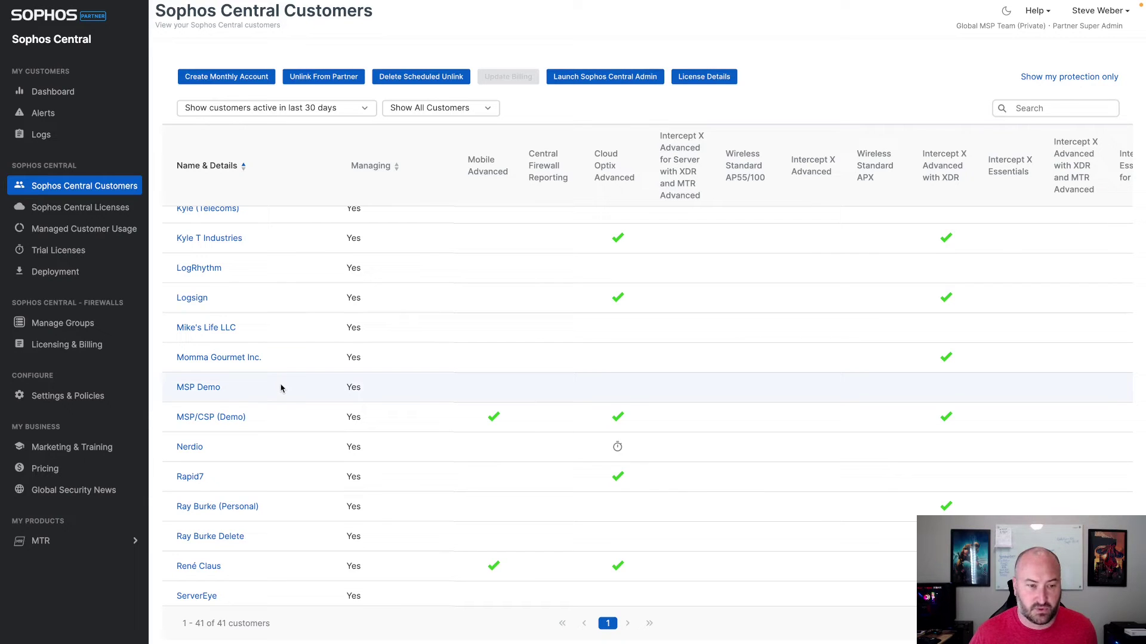
click(335, 81)
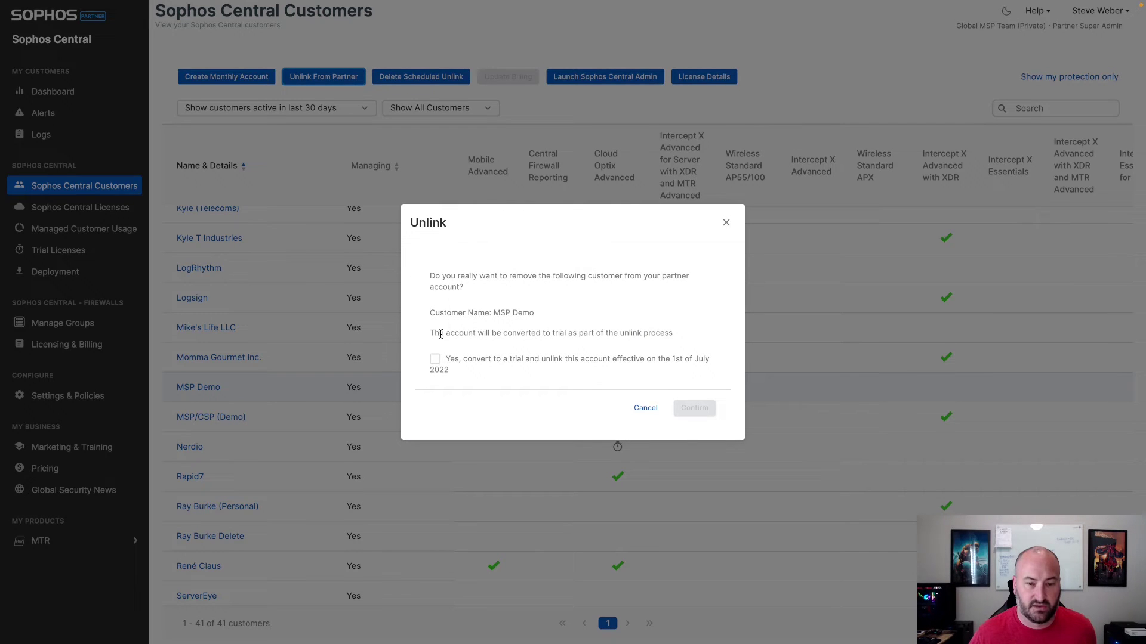
click(435, 359)
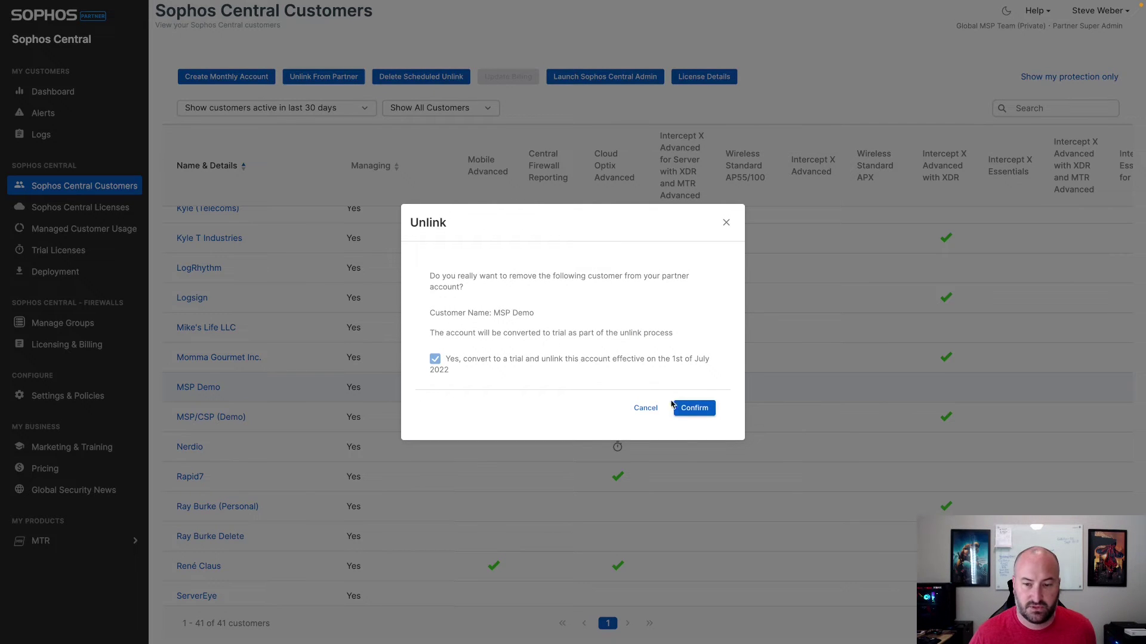
click(693, 409)
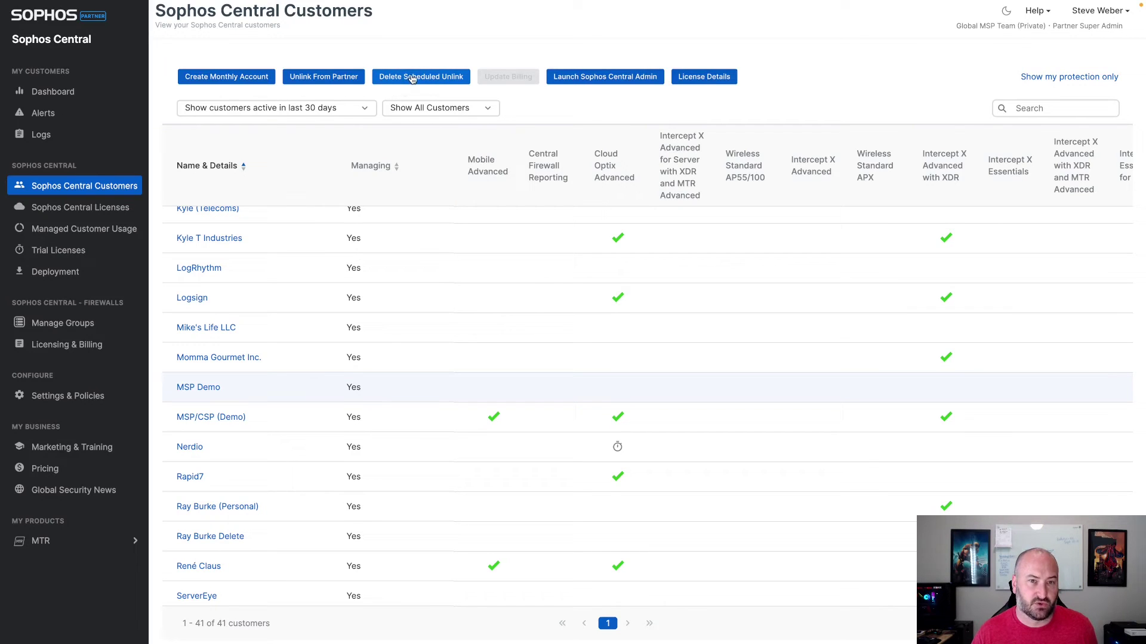
click(413, 78)
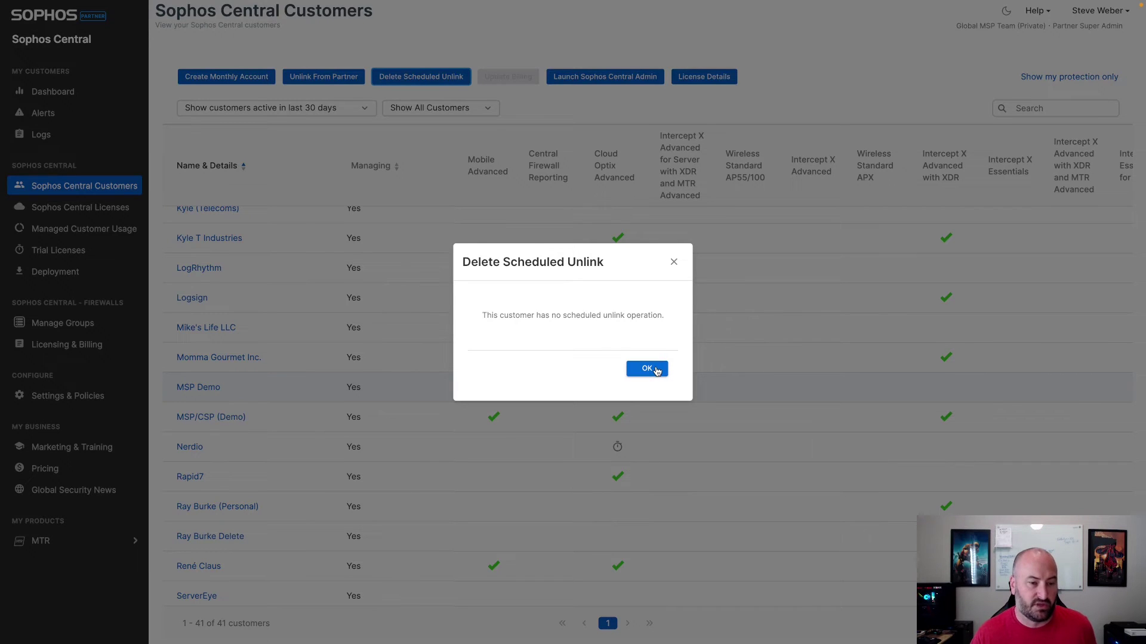
click(657, 370)
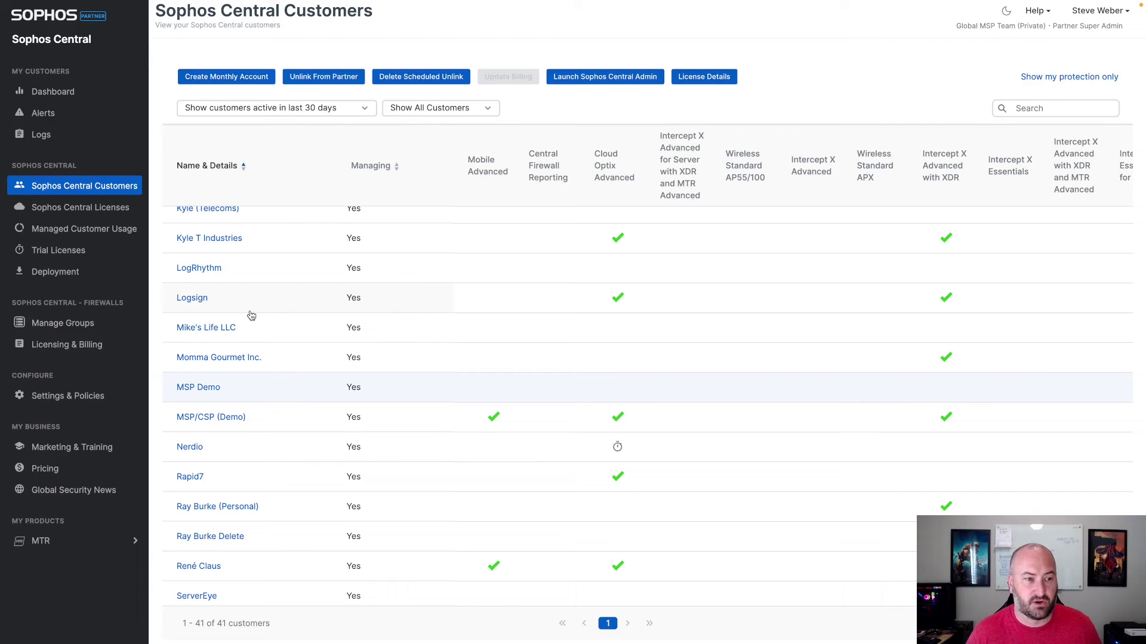
Step: View Managed Customer Usage in dark mode and launch Sophos Central Admin for MSP/CSP (Demo)
click(109, 230)
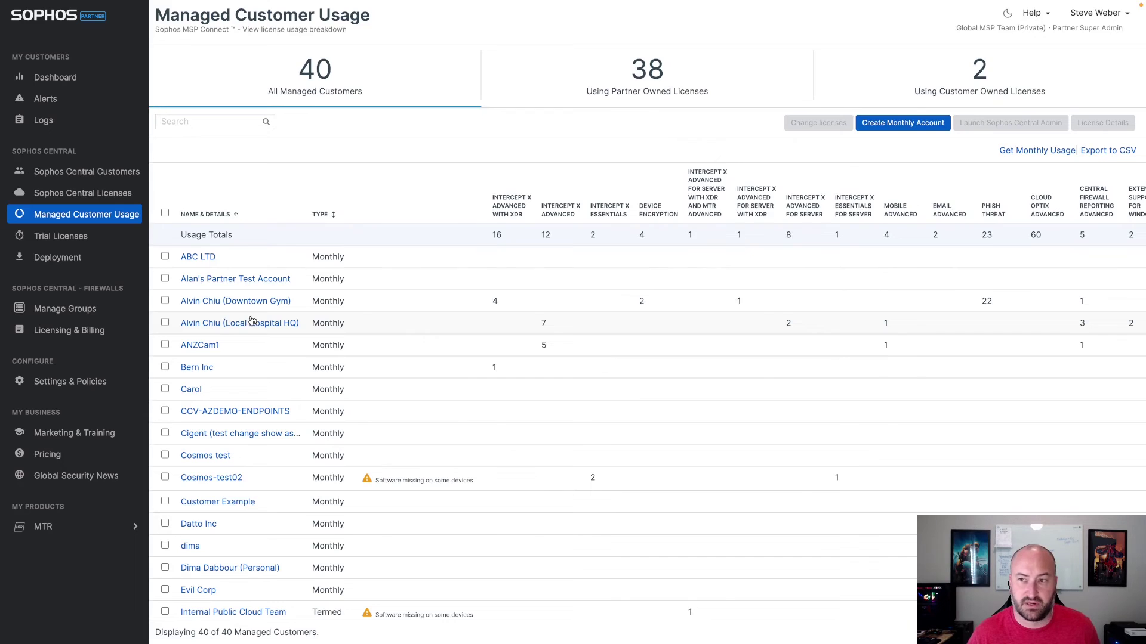
click(1007, 14)
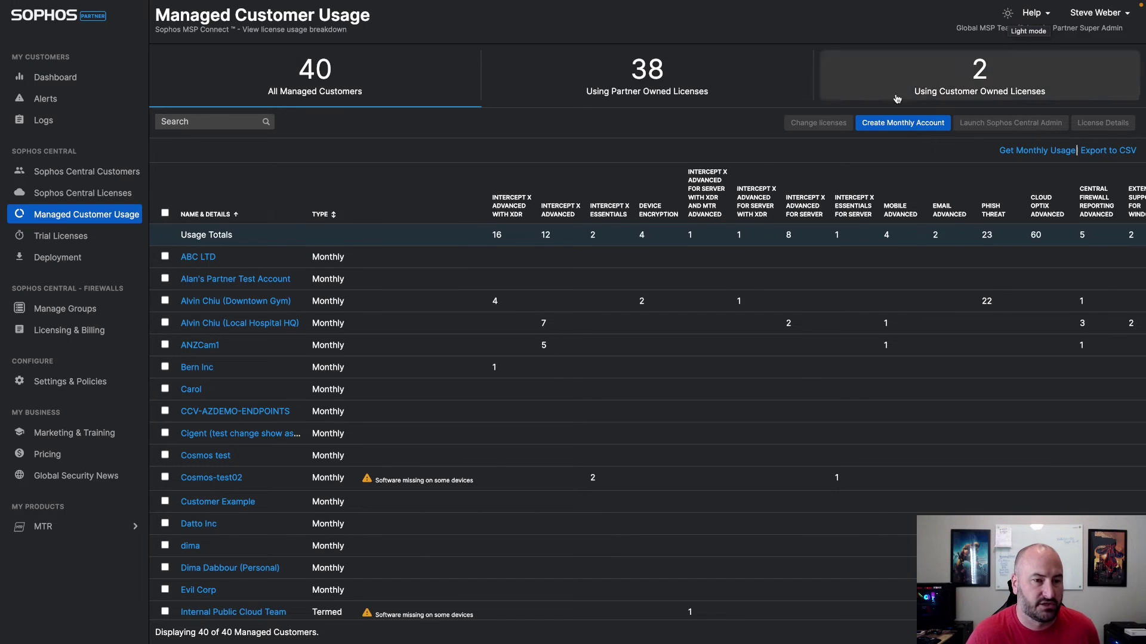
scroll(394, 476, down, 6)
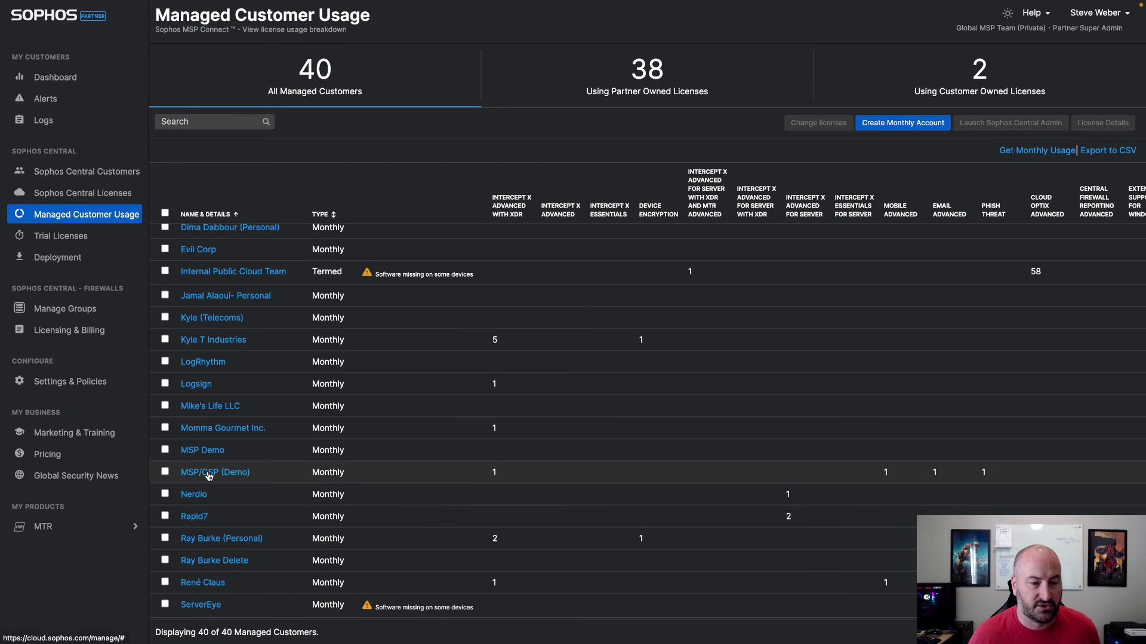
click(165, 472)
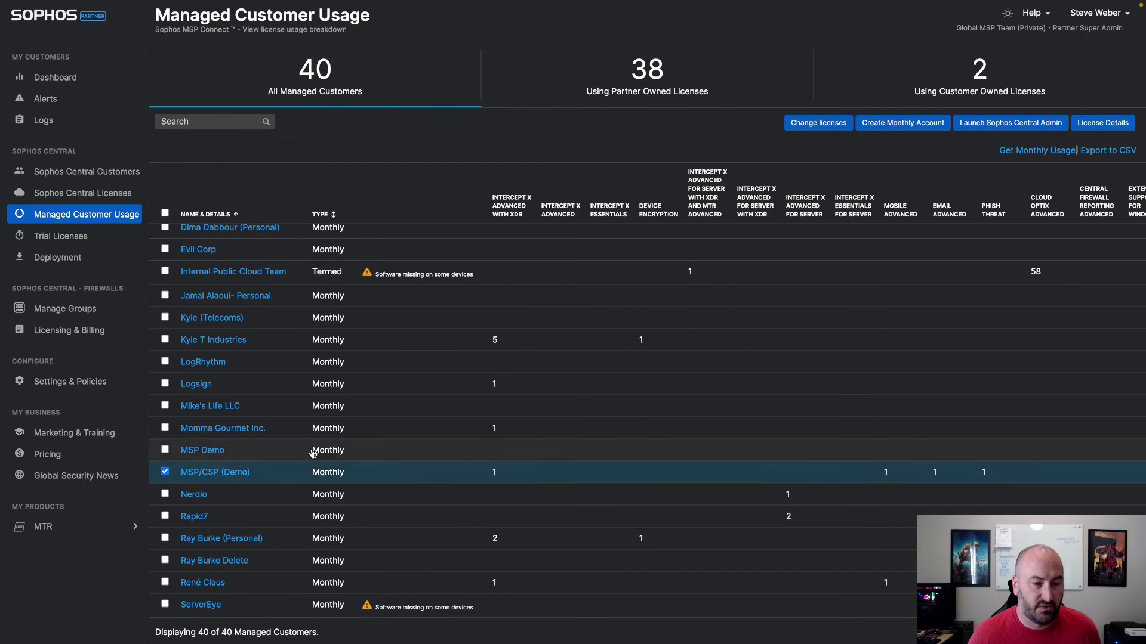
click(991, 132)
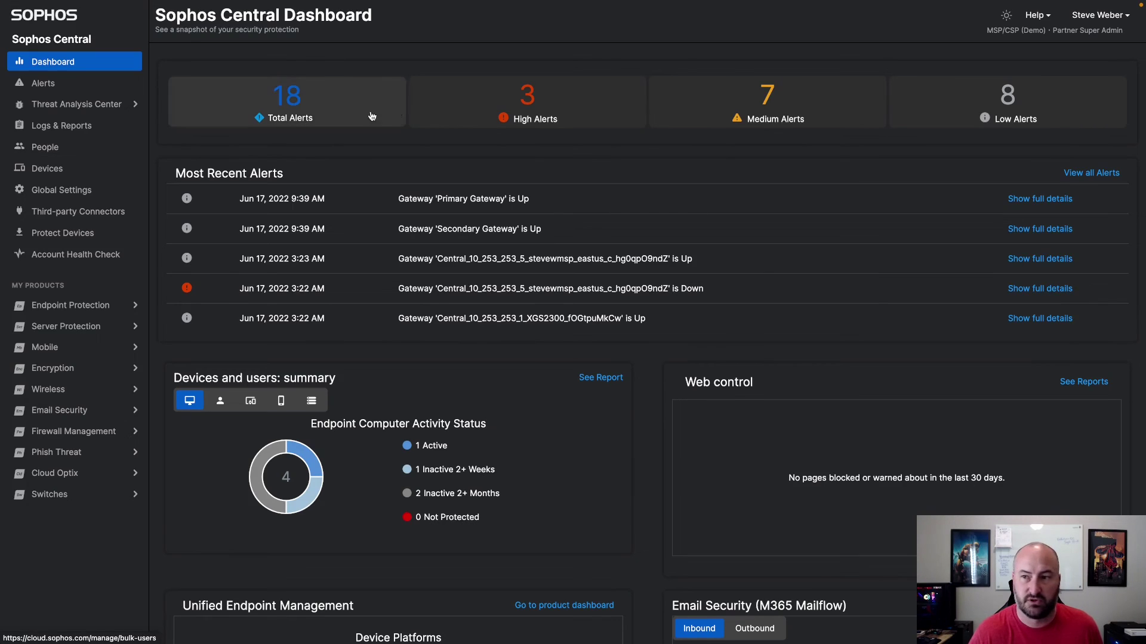
Step: Switch to light mode, review the Threat Protection test policy under Endpoint Protection, then return to Dashboard
click(1007, 17)
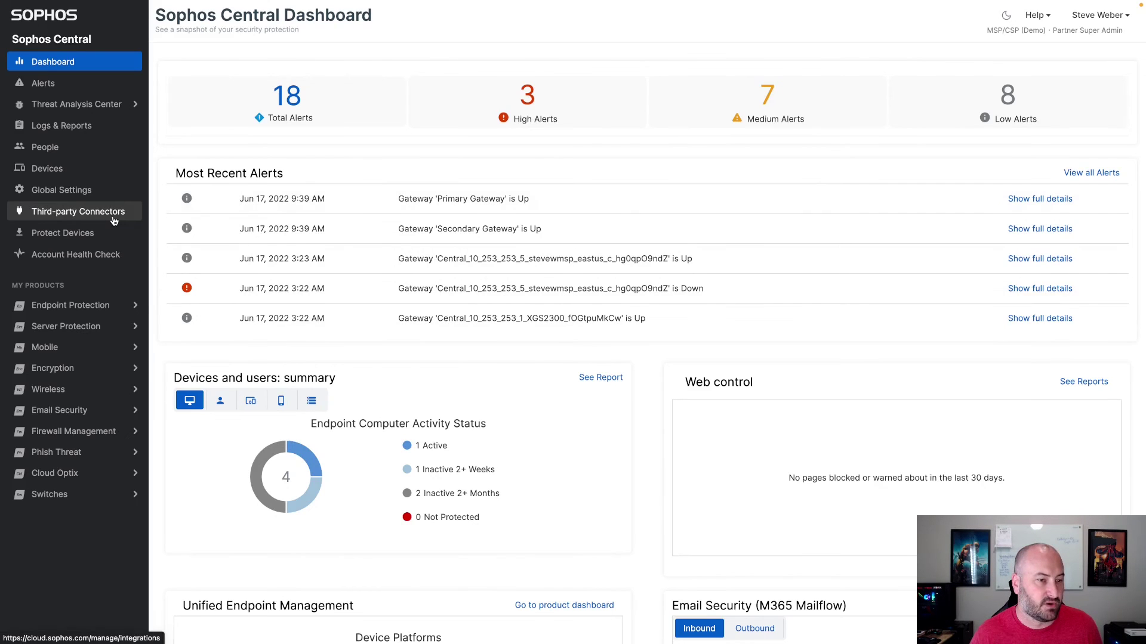
click(85, 307)
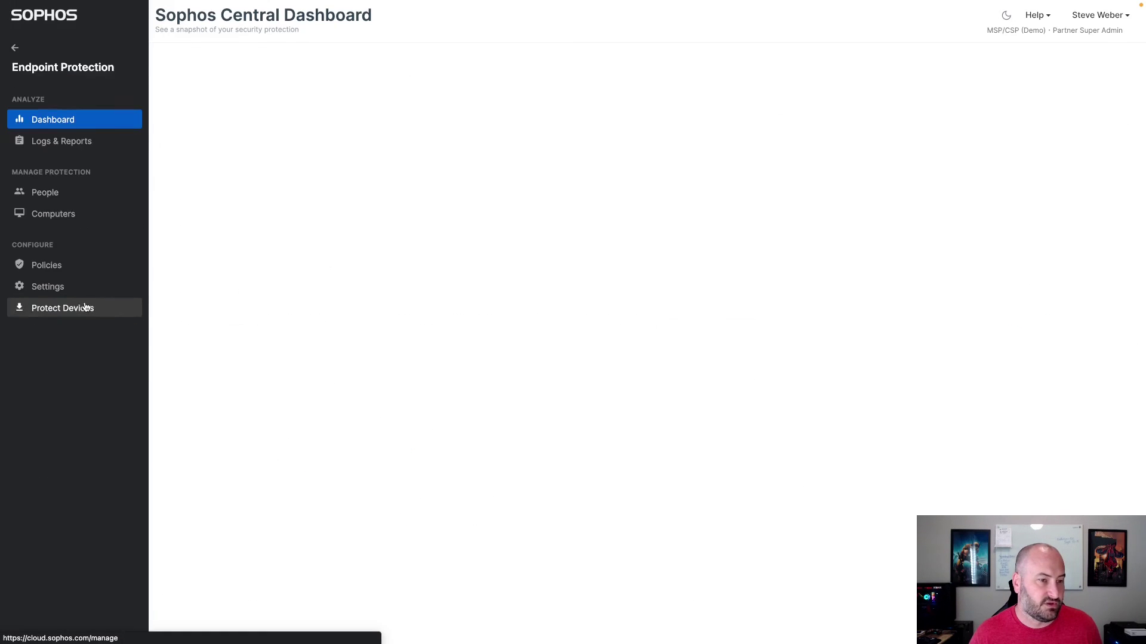
click(59, 265)
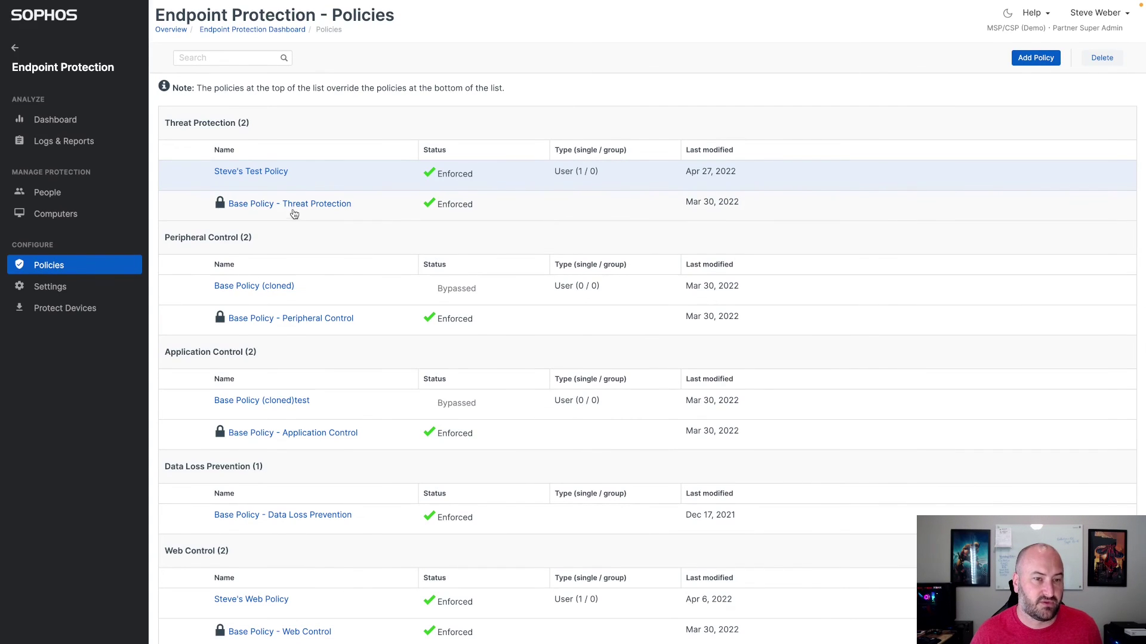
click(267, 173)
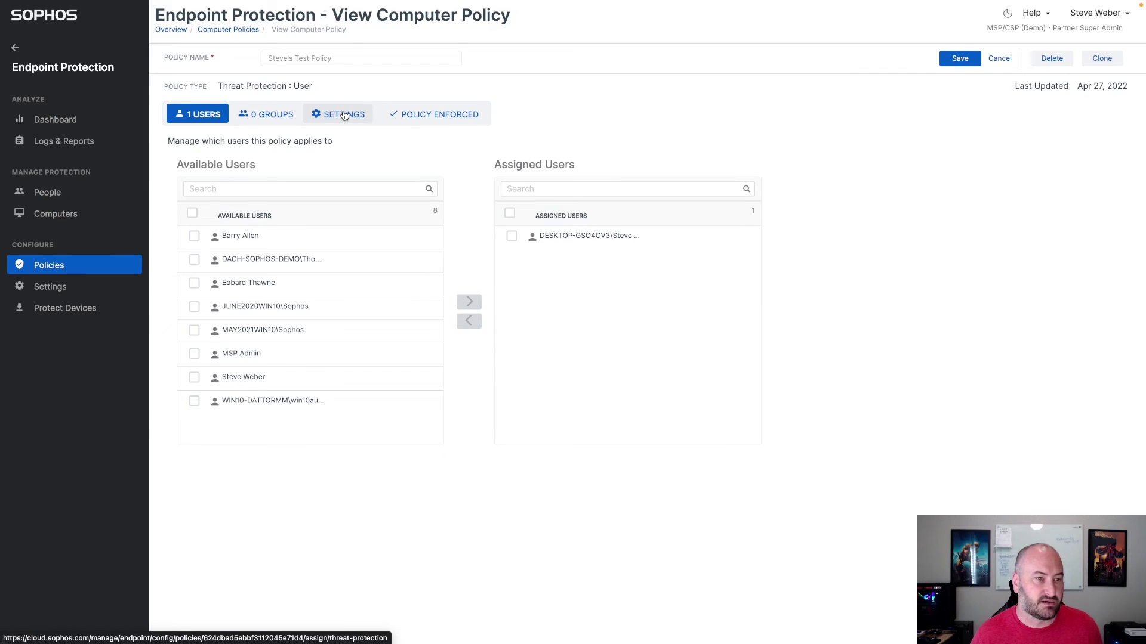
click(15, 48)
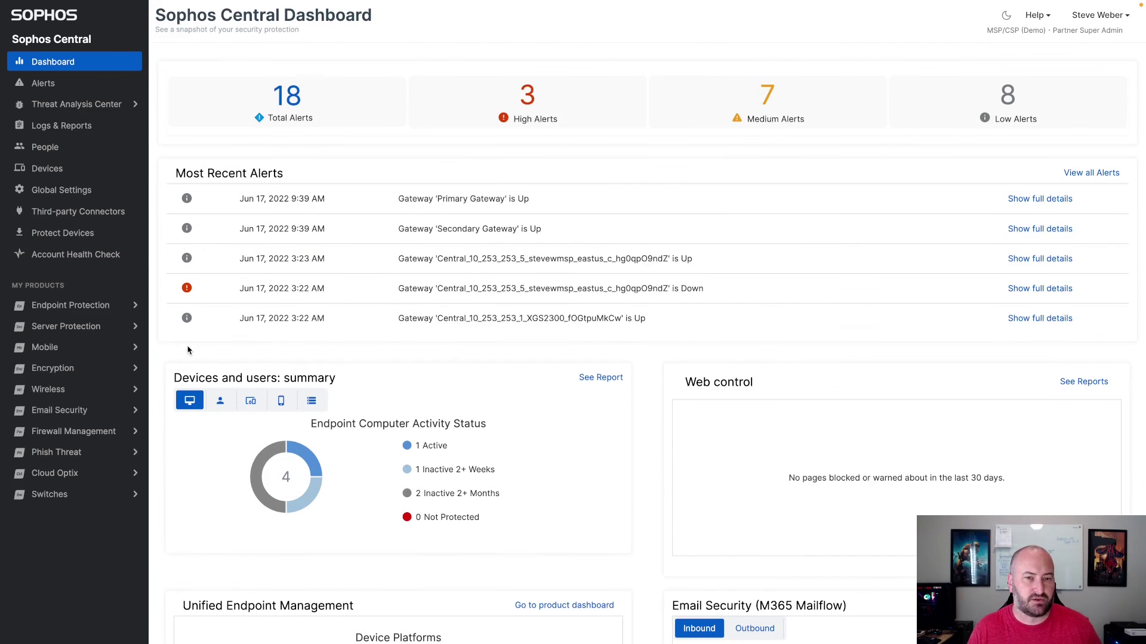
Step: Open Devices to list the 4 computers protected by Intercept X Advanced with XDR
click(72, 172)
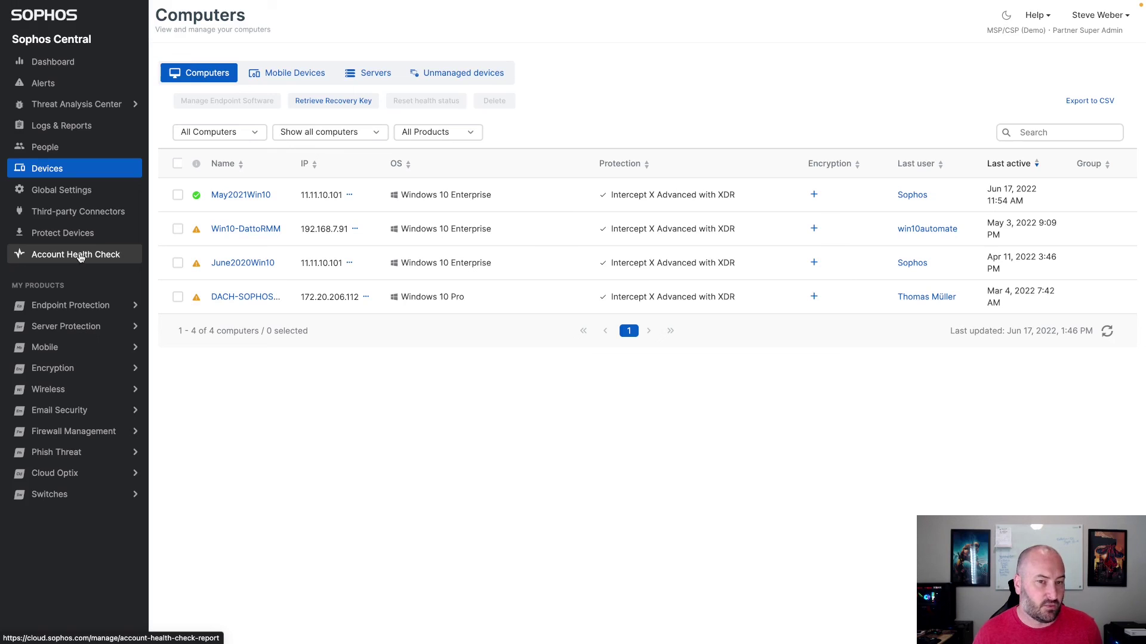
Step: Open Account Health Check to see the endpoint policy and server exclusion issues flagged
click(81, 258)
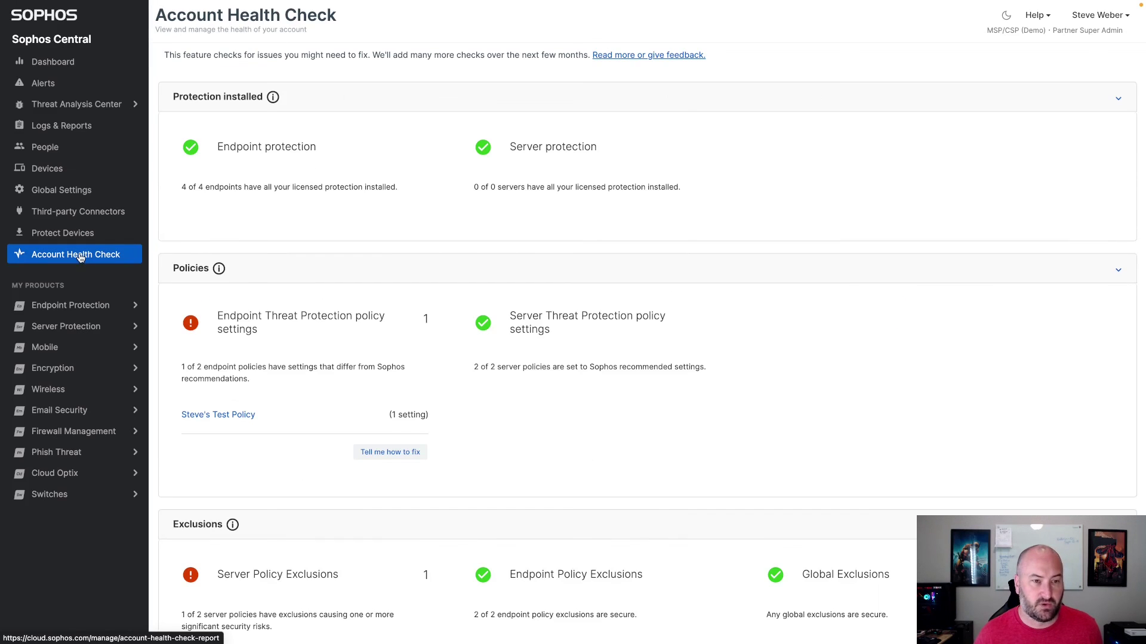